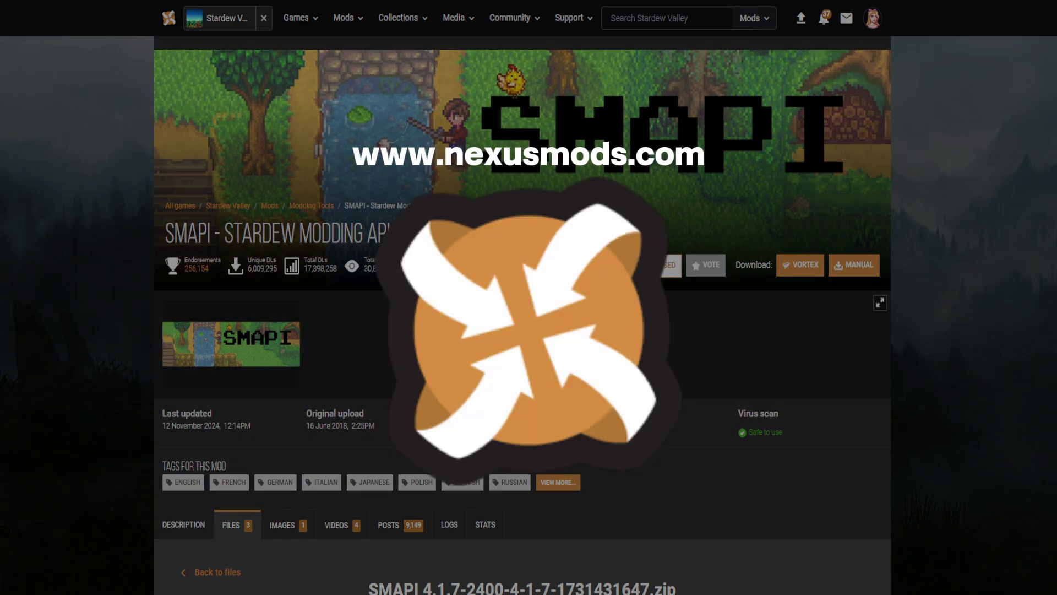
Step: Enter your e-mail address in the Join prompt and verify it
type("estar")
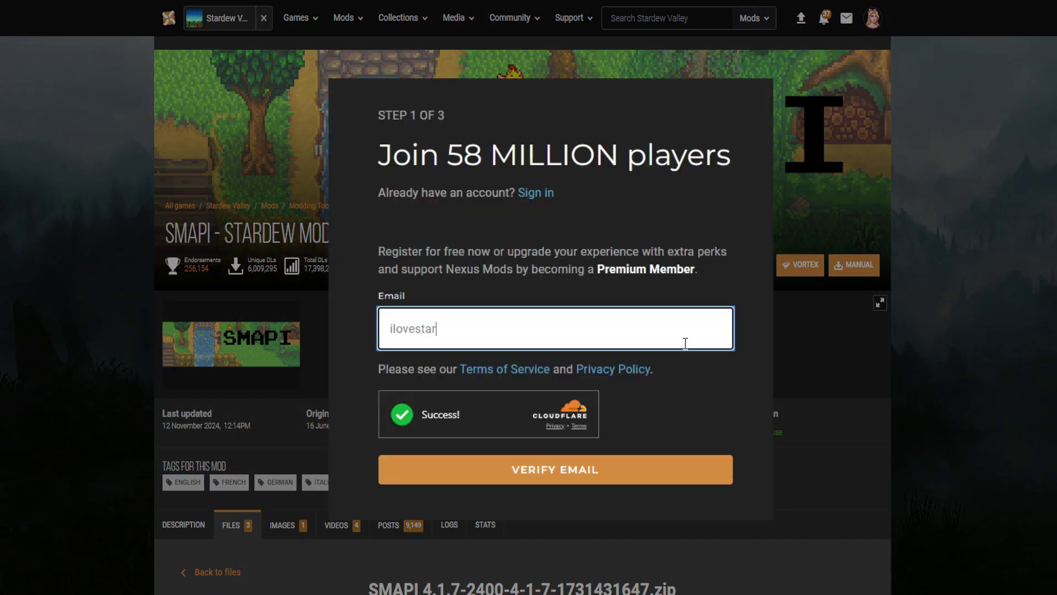
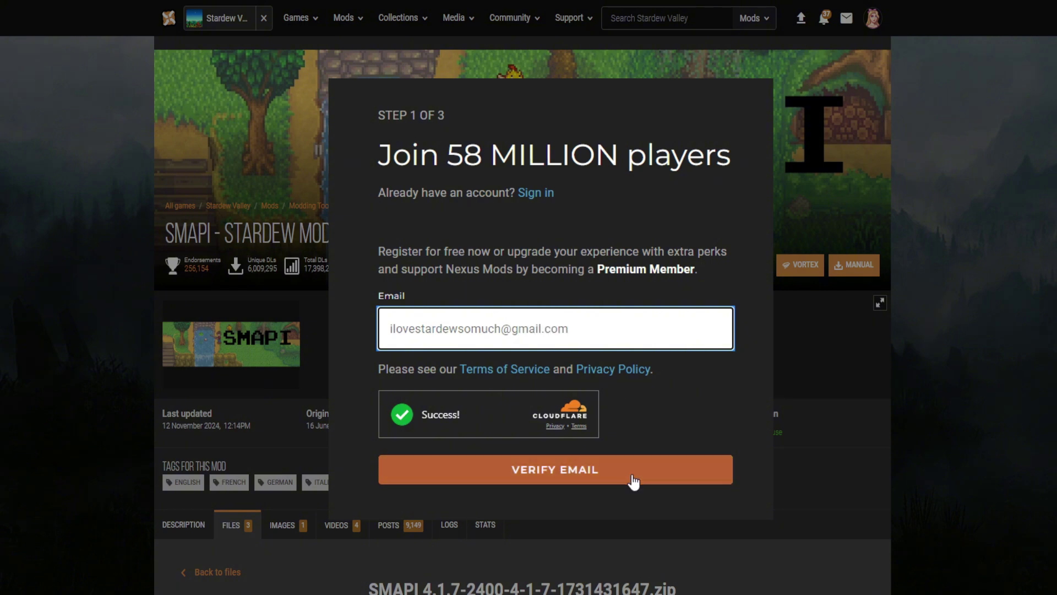
left_click(632, 477)
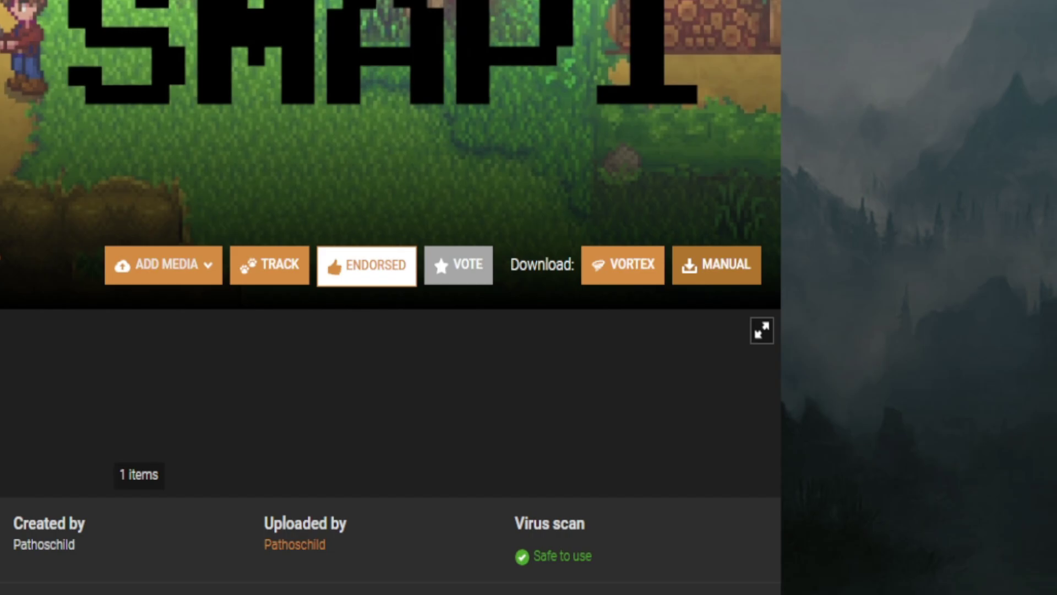
Step: Download the SMAPI zip manually and extract the SMAPI 4.1.7 installer folder to the desktop
left_click(854, 272)
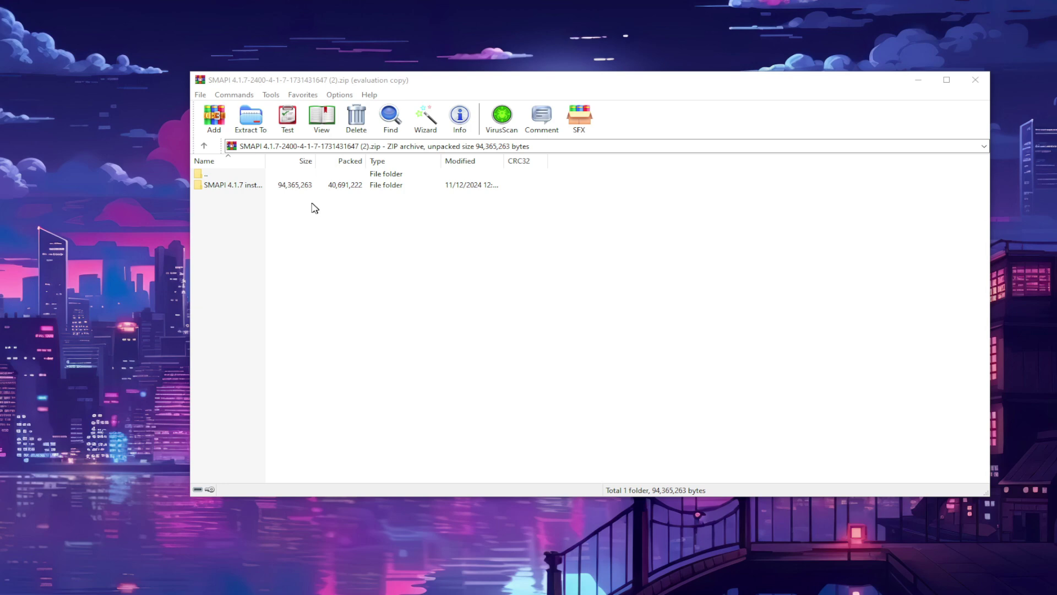
left_click(236, 185)
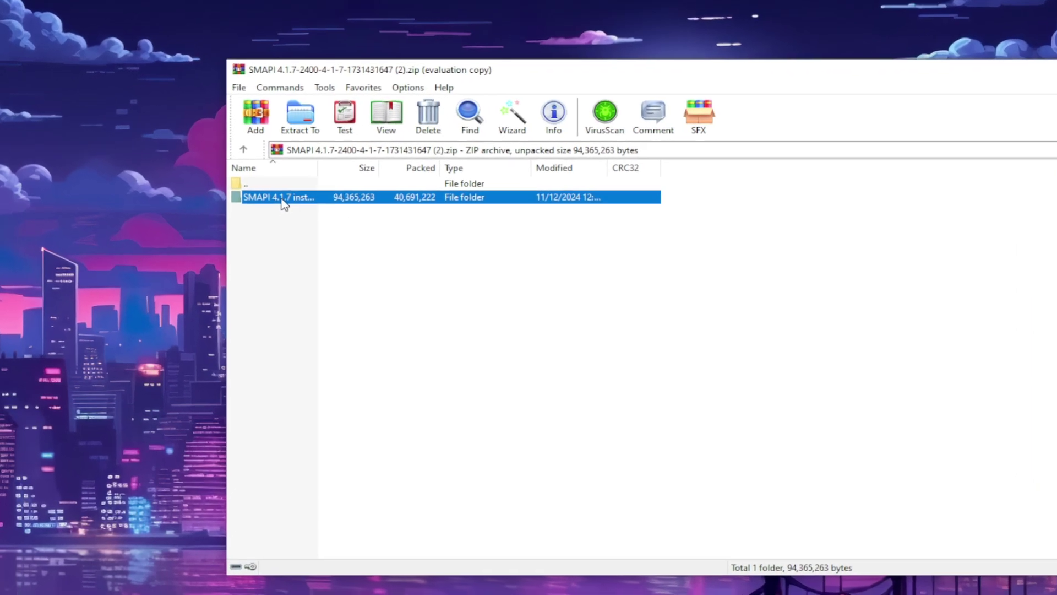
left_click_drag(283, 203, 193, 283)
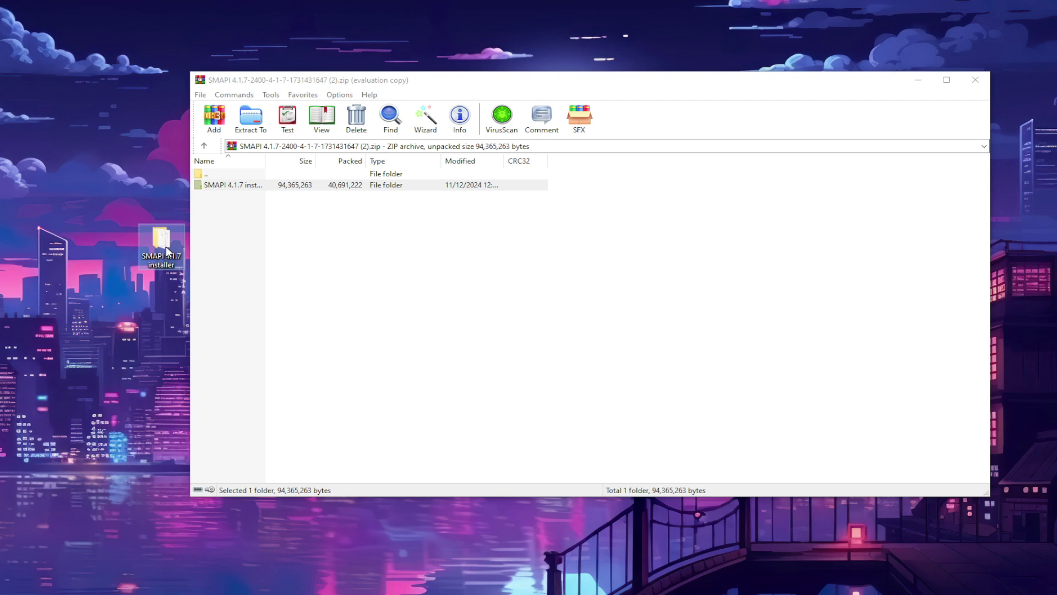
Step: Run 'install on Windows' from the SMAPI 4.1.7 folder, bypassing the SmartScreen warning
double_click(167, 251)
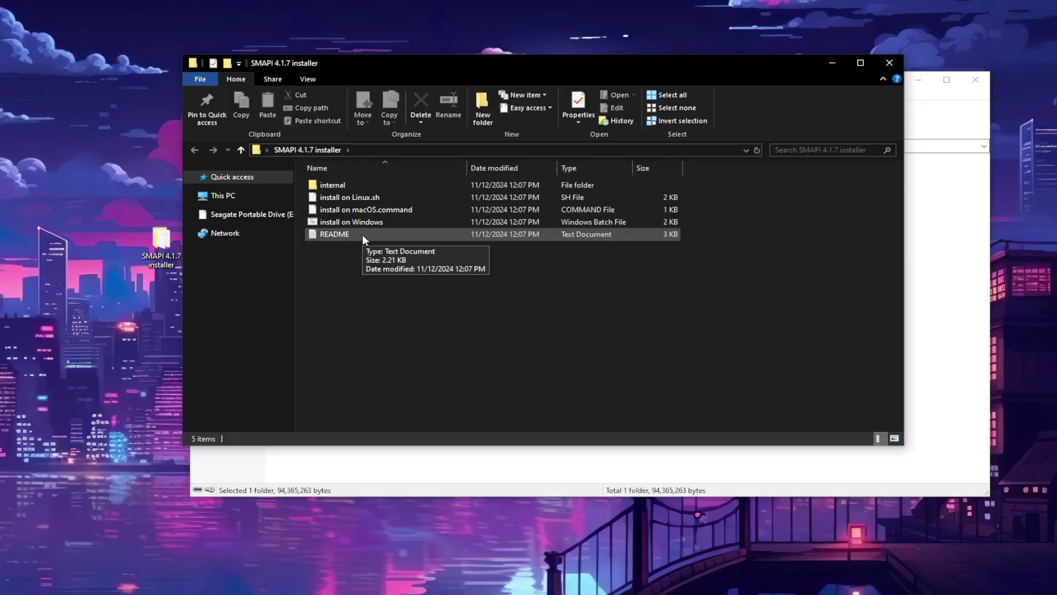
double_click(366, 222)
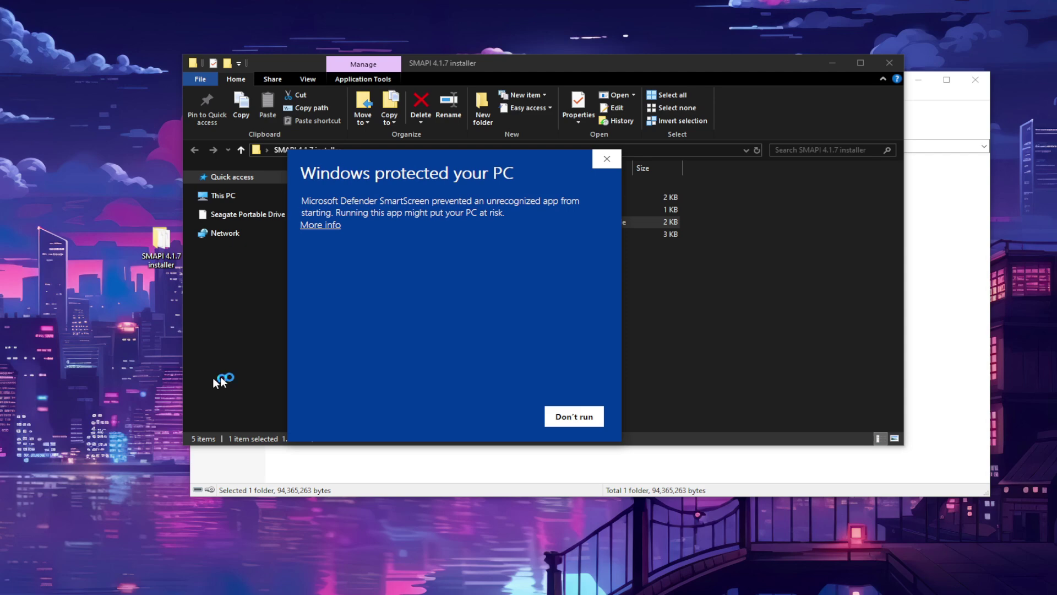
left_click(333, 226)
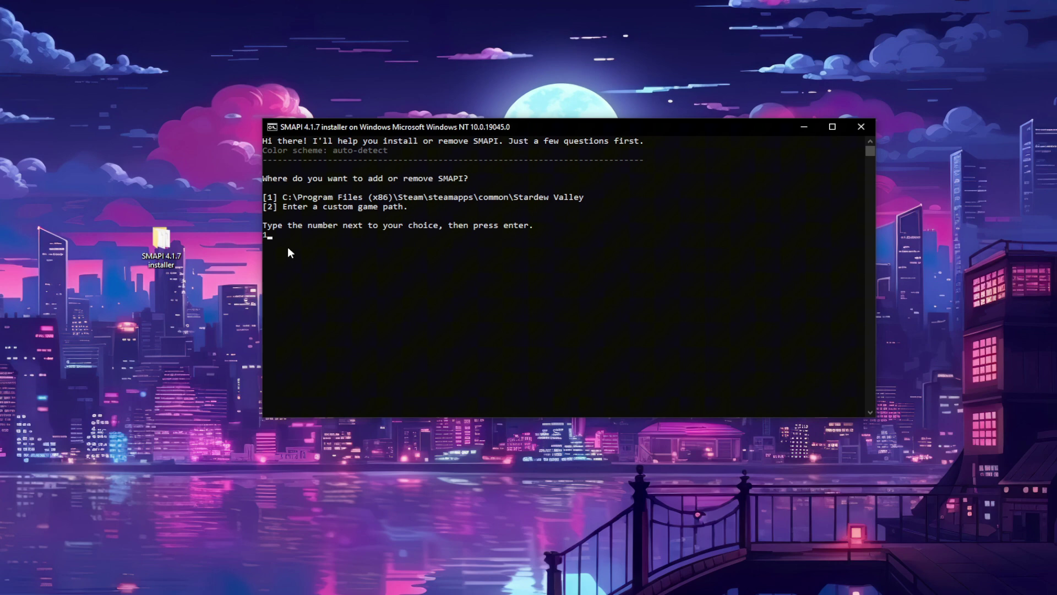
Step: Install SMAPI into the Steam Stardew Valley folder and select the suggested launch command
key("Return")
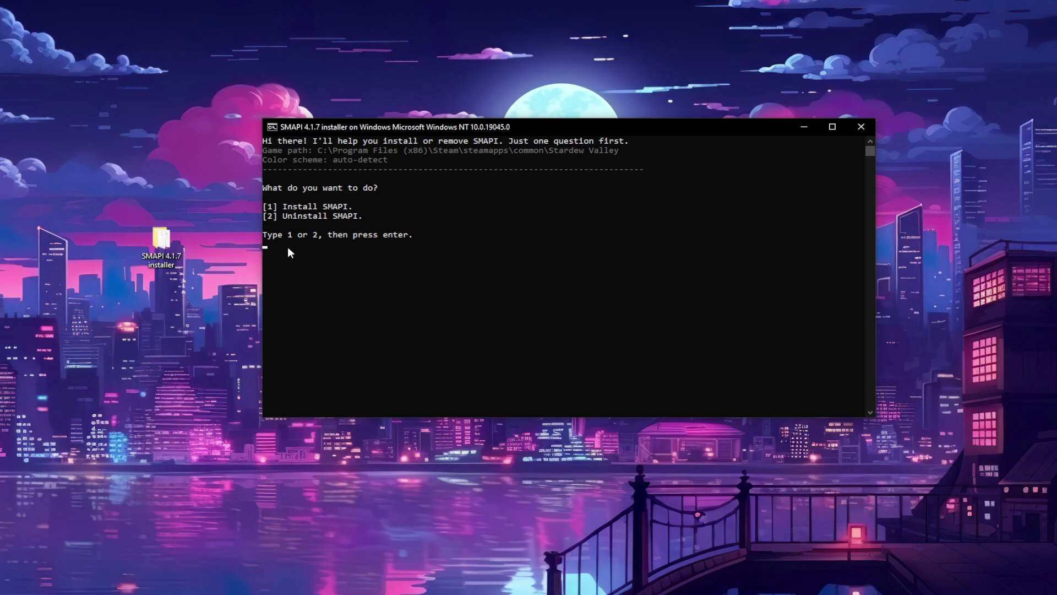
type("1")
key("Return")
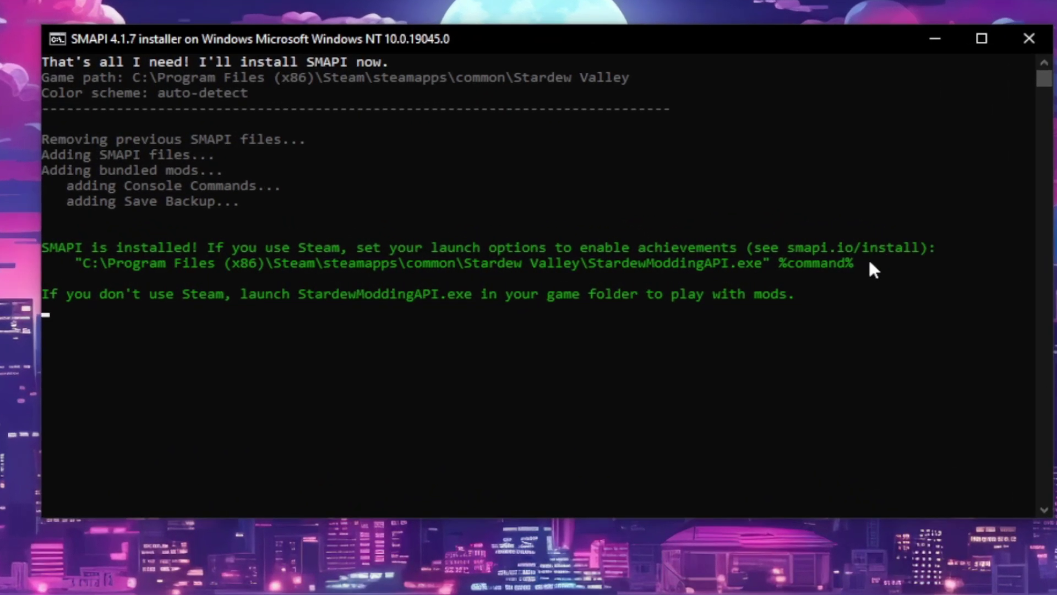
left_click_drag(870, 263, 77, 265)
key("ctrl+c")
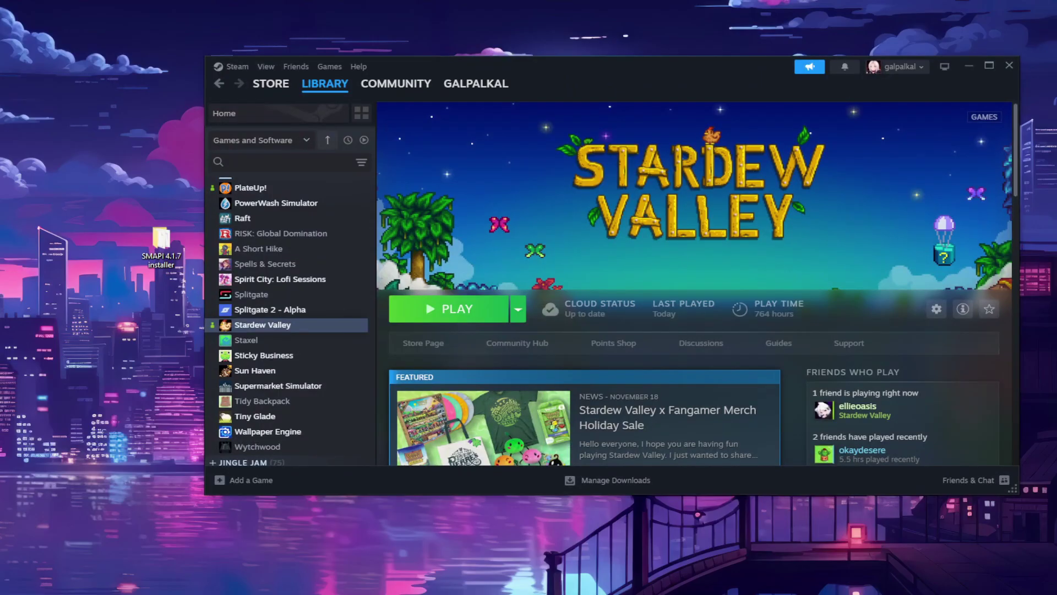
Step: Paste the StardewModdingAPI.exe %command% line into Stardew Valley's Steam launch options
right_click(283, 329)
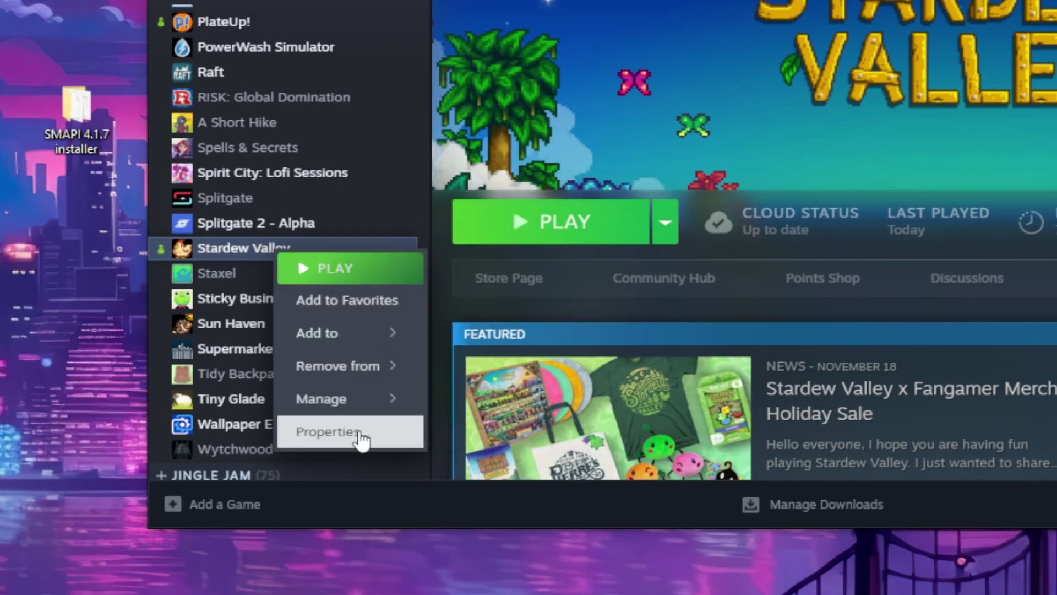
left_click(359, 433)
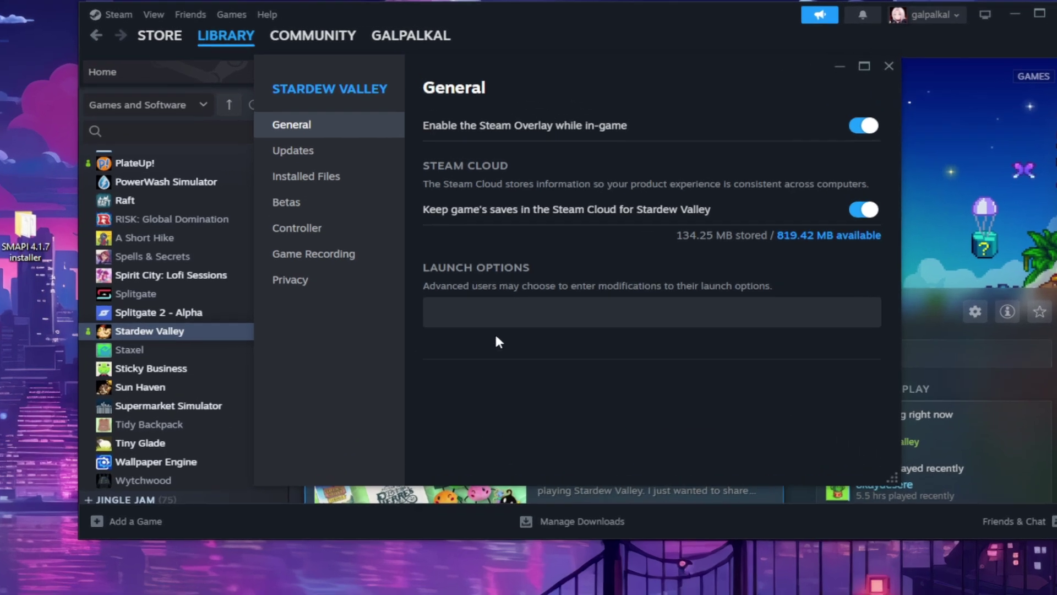
left_click(538, 313)
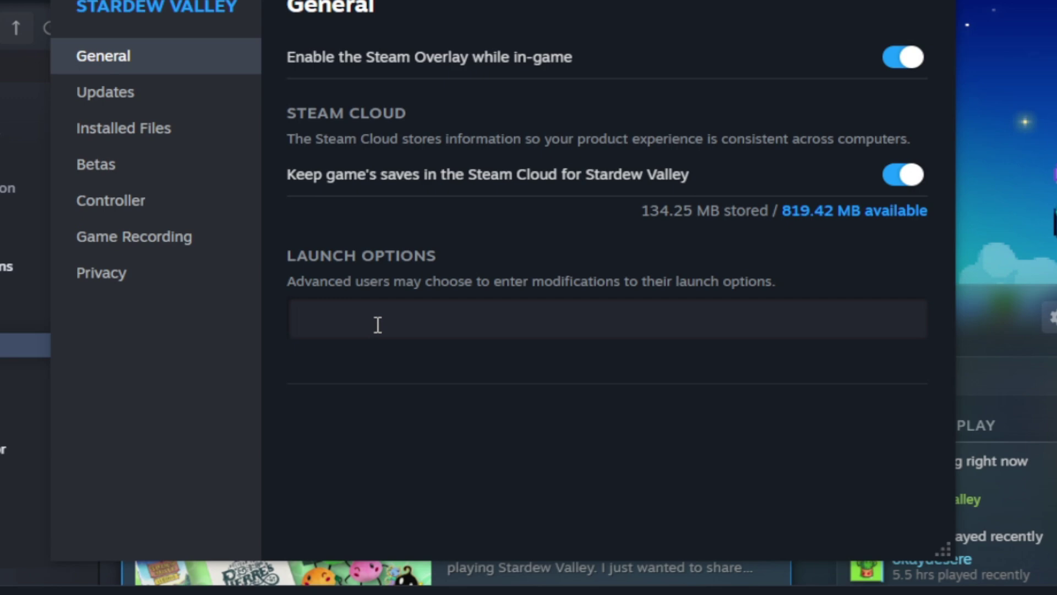
key("ctrl+v")
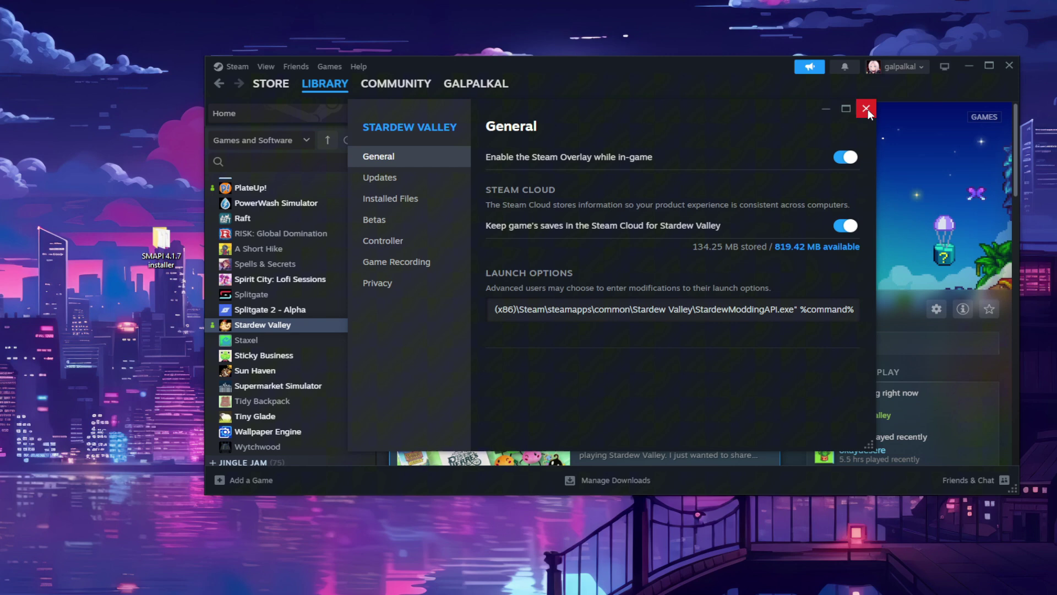
left_click(866, 109)
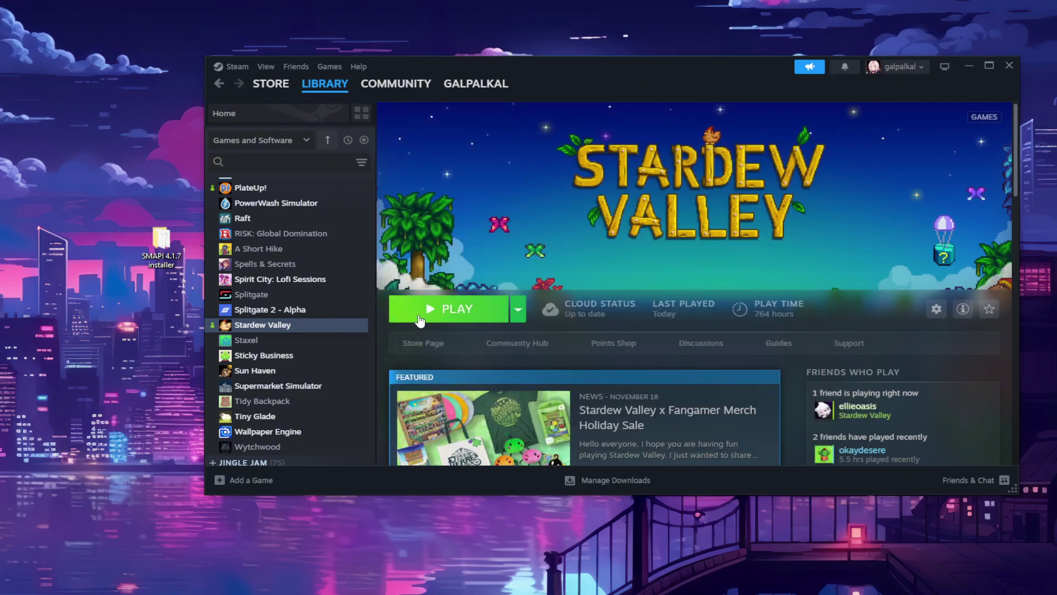
Step: Start Stardew Valley from Steam and move the SMAPI console window to the centre
left_click(419, 318)
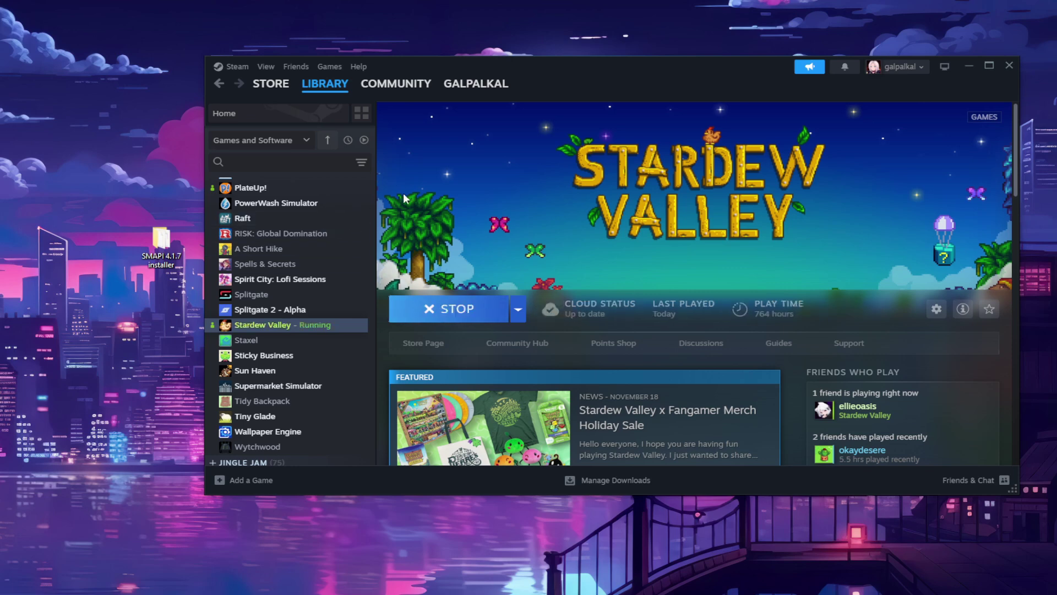
left_click_drag(362, 127, 682, 131)
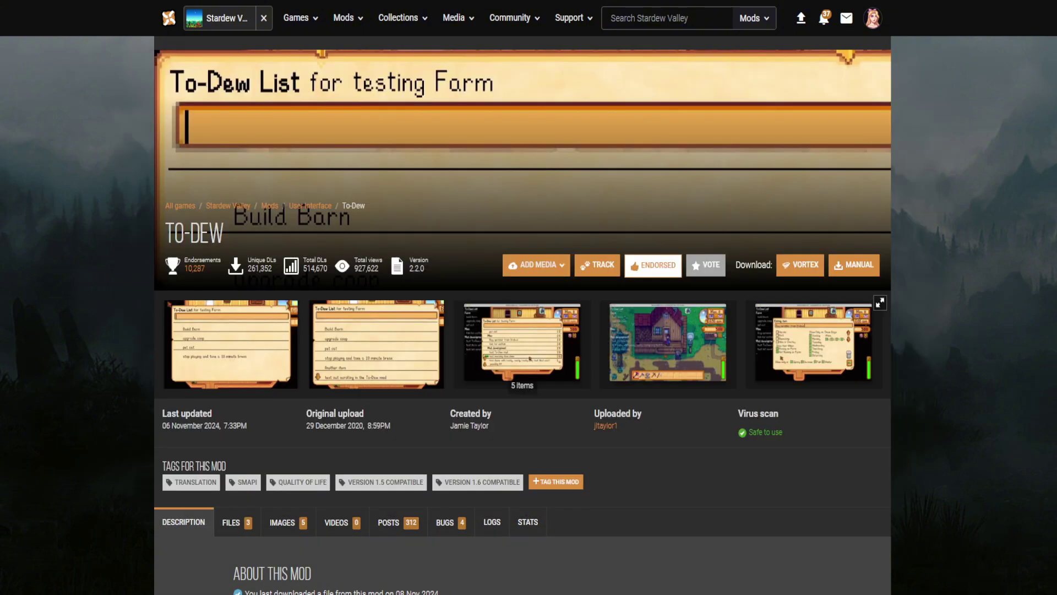
Step: Read the To-Dew description, expand its Requirements, reload, and view the Images tab
scroll(523, 314, "down", 7)
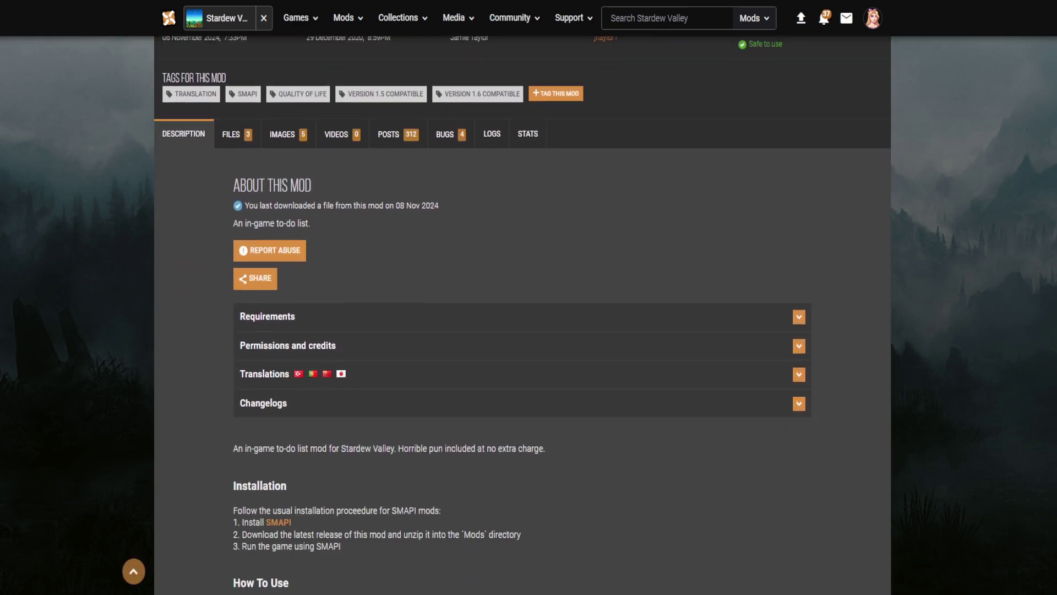
scroll(522, 314, "down", 5)
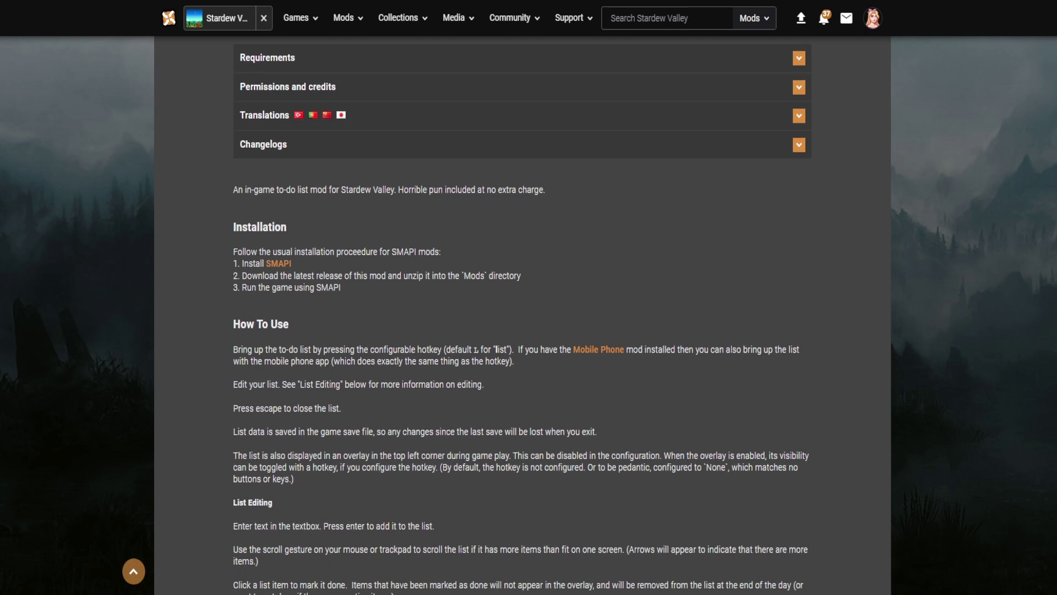
scroll(522, 314, "down", 6)
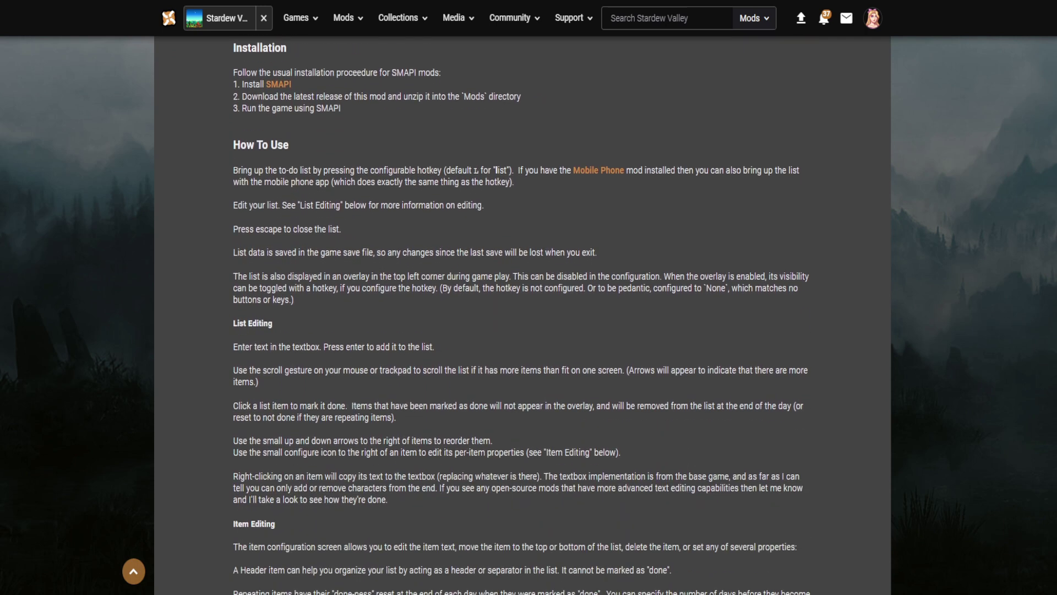
scroll(522, 314, "down", 6)
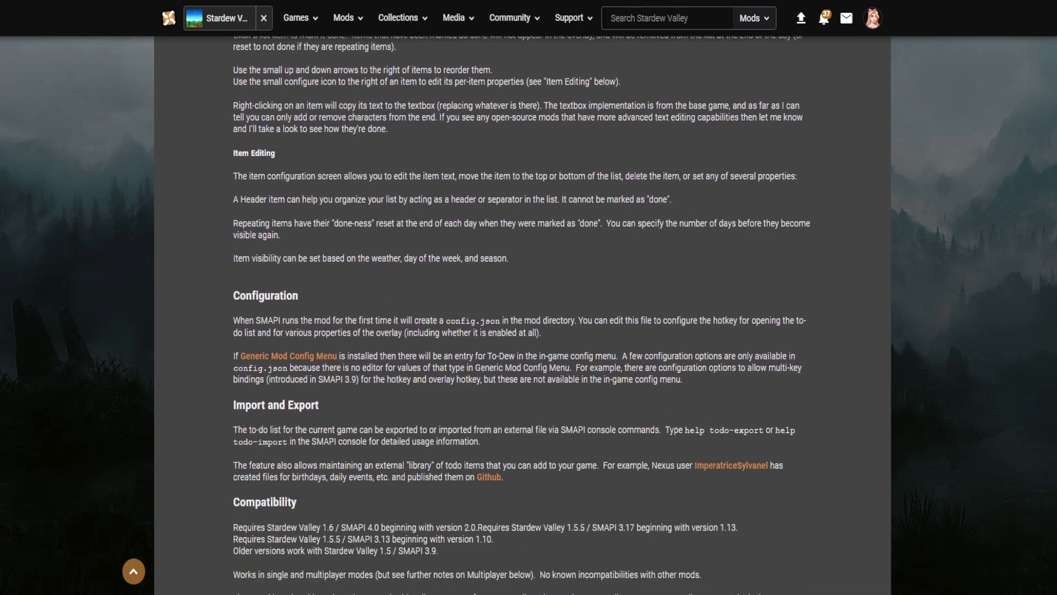
scroll(522, 314, "up", 15)
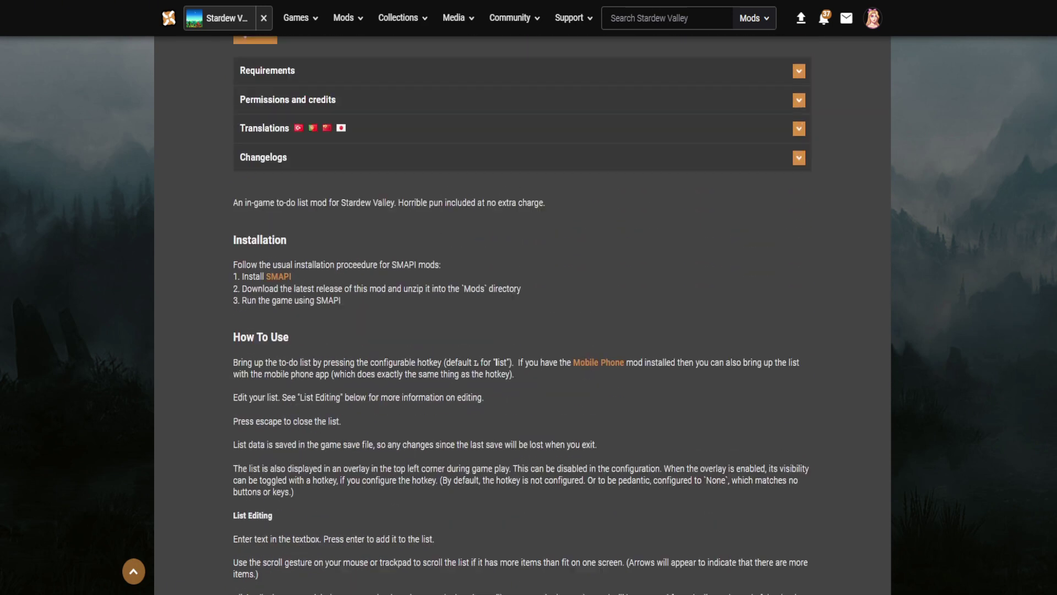
left_click(382, 318)
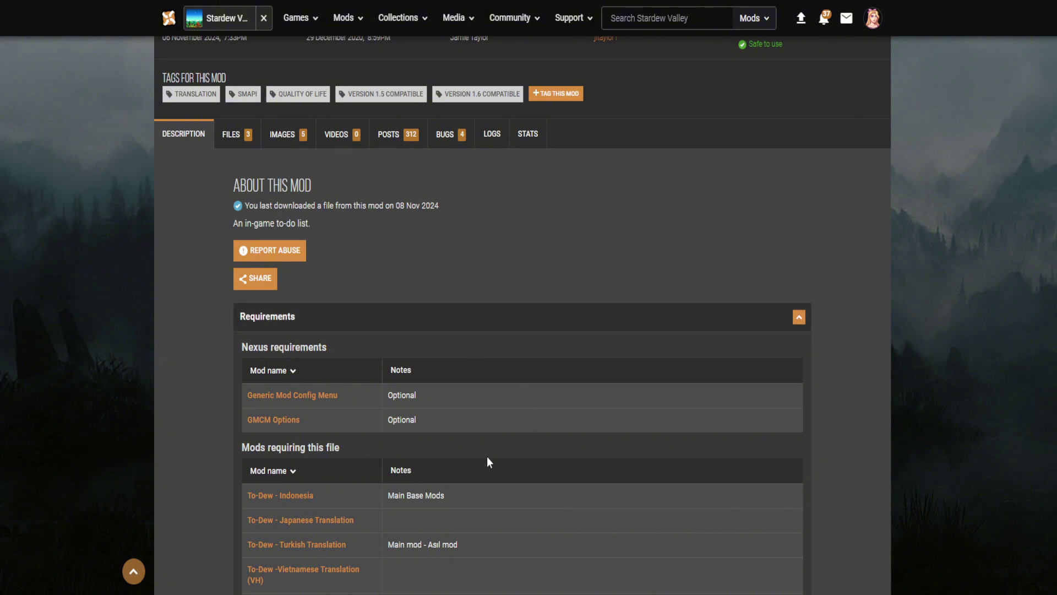
scroll(489, 462, "down", 3)
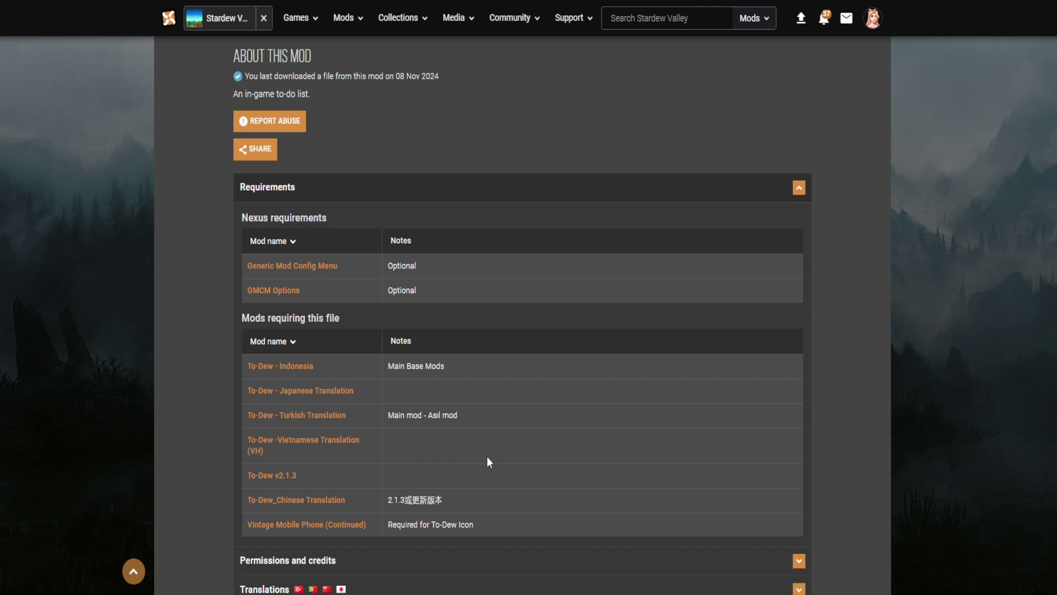
key("F5")
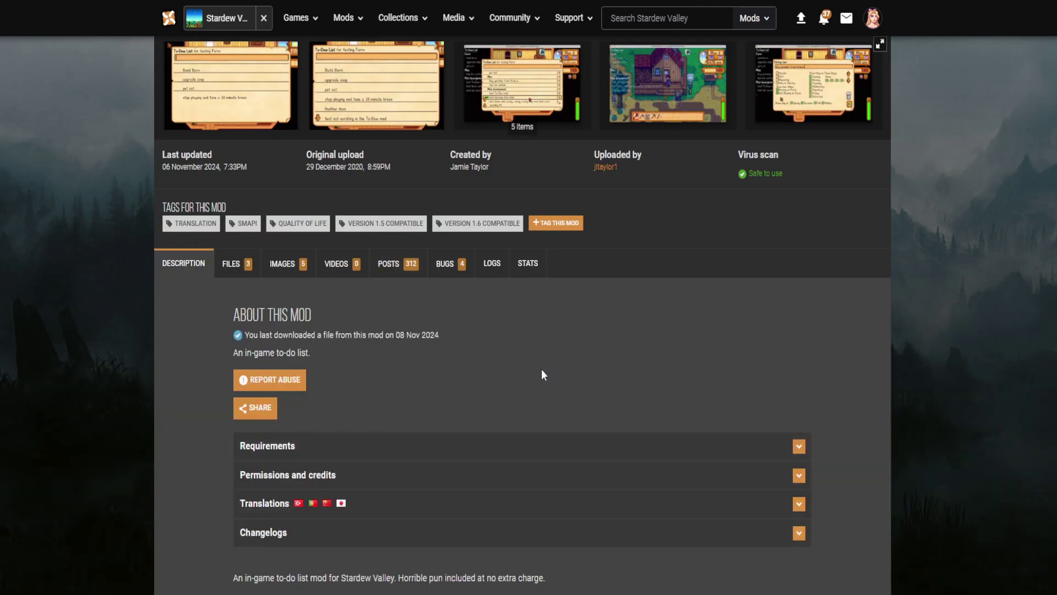
left_click(387, 266)
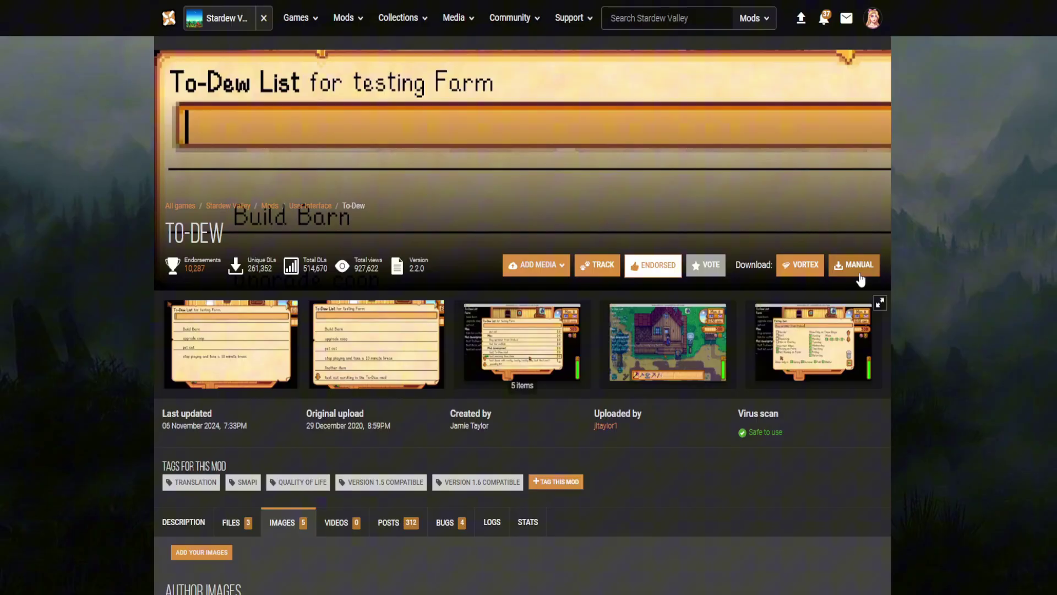
Step: Request the free Slow Download of the 77KB ToDew 2.2.0 zip past the requirements popup
left_click(860, 275)
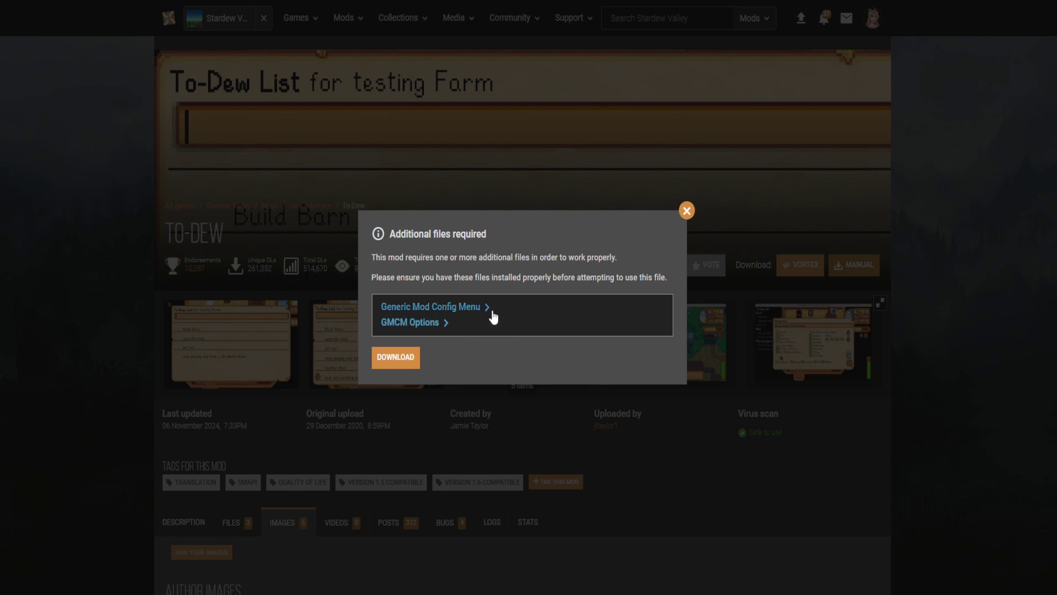
left_click(408, 361)
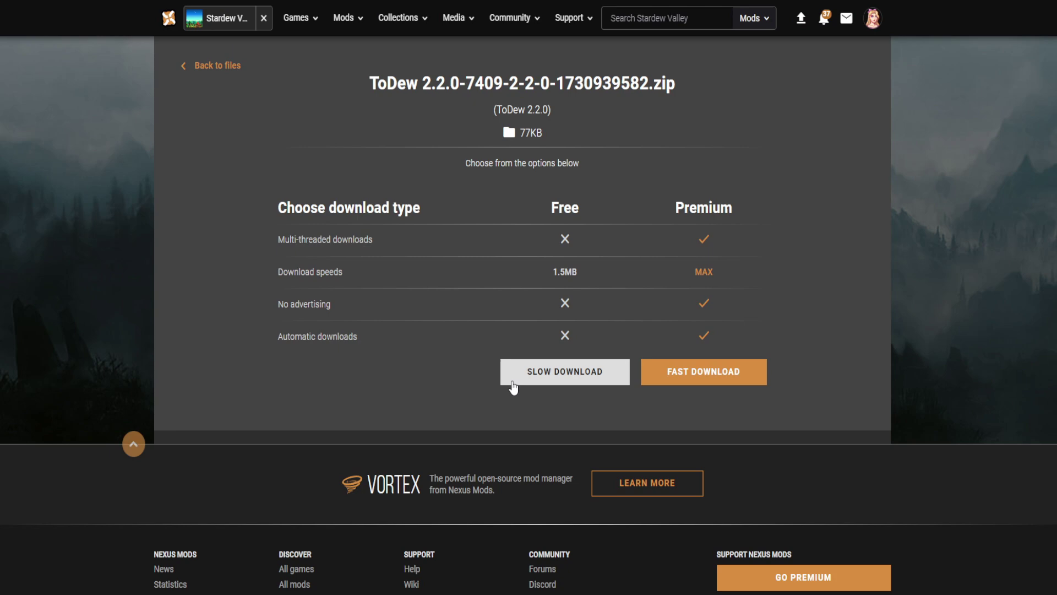
left_click(541, 377)
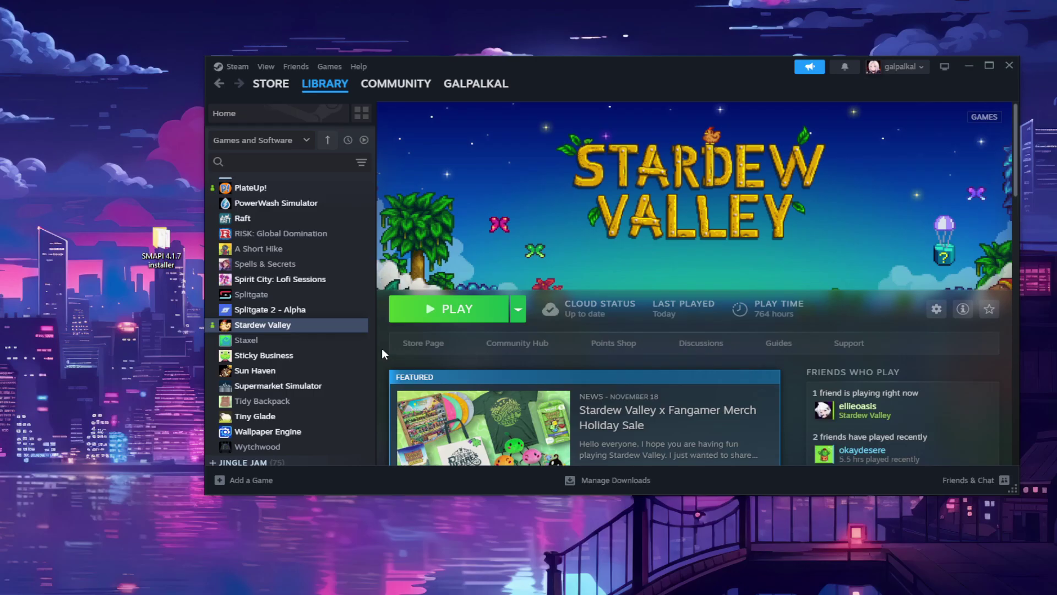
Step: Show the Manage options for Stardew Valley in the Steam library, including Browse local files
right_click(306, 324)
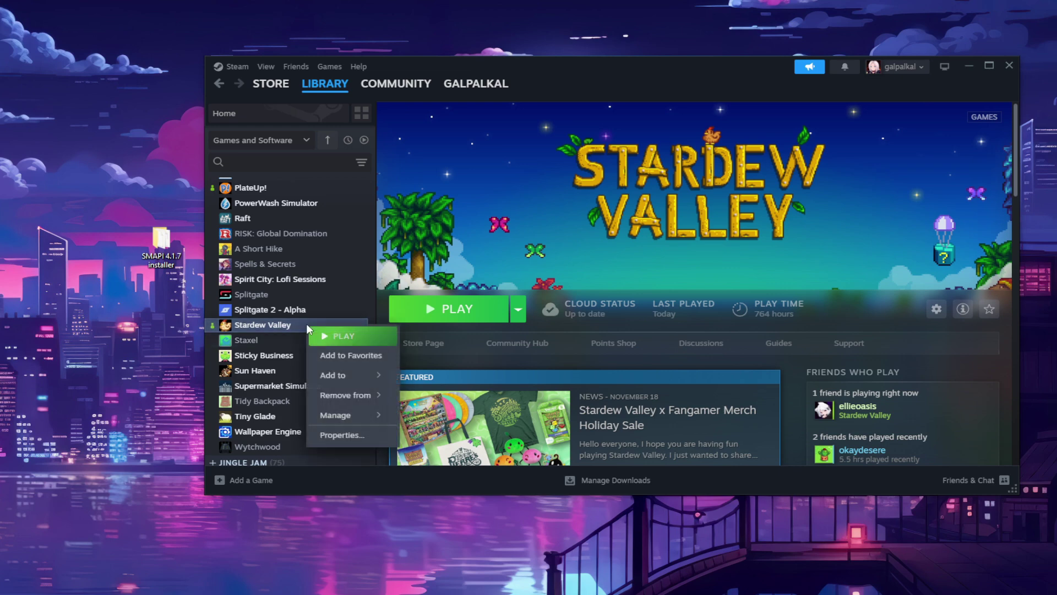
mouse_move(344, 415)
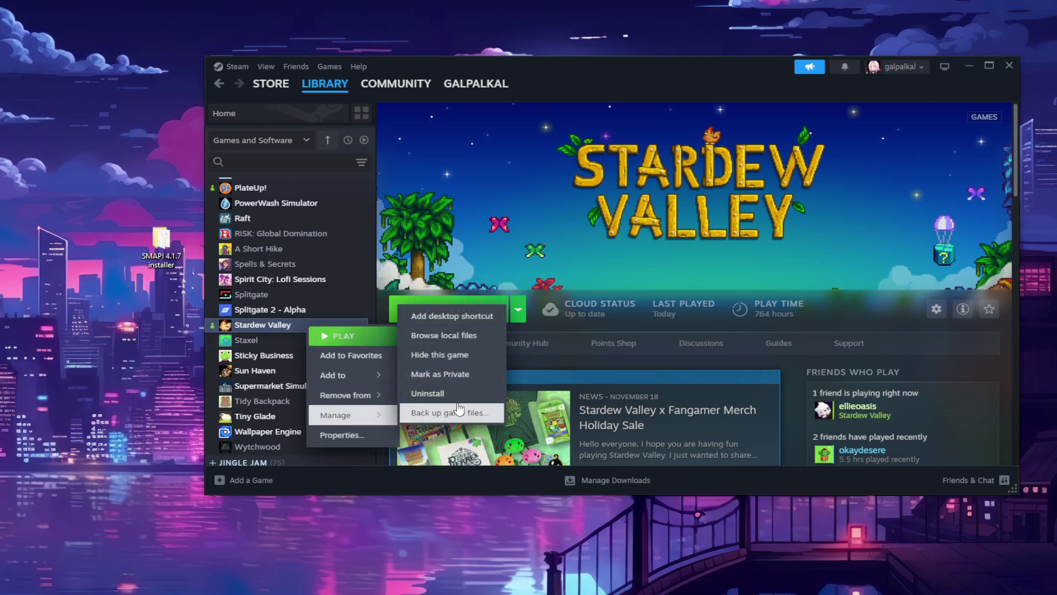
Step: Open the game's local files and drag the ToDew folder from WinRAR into Mods
left_click(456, 339)
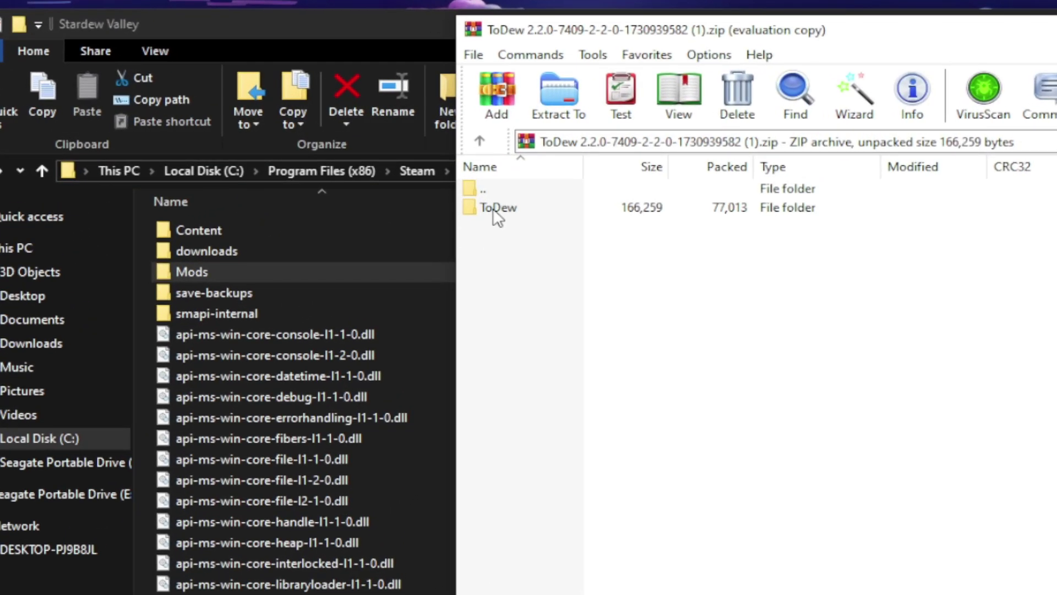
left_click(506, 172)
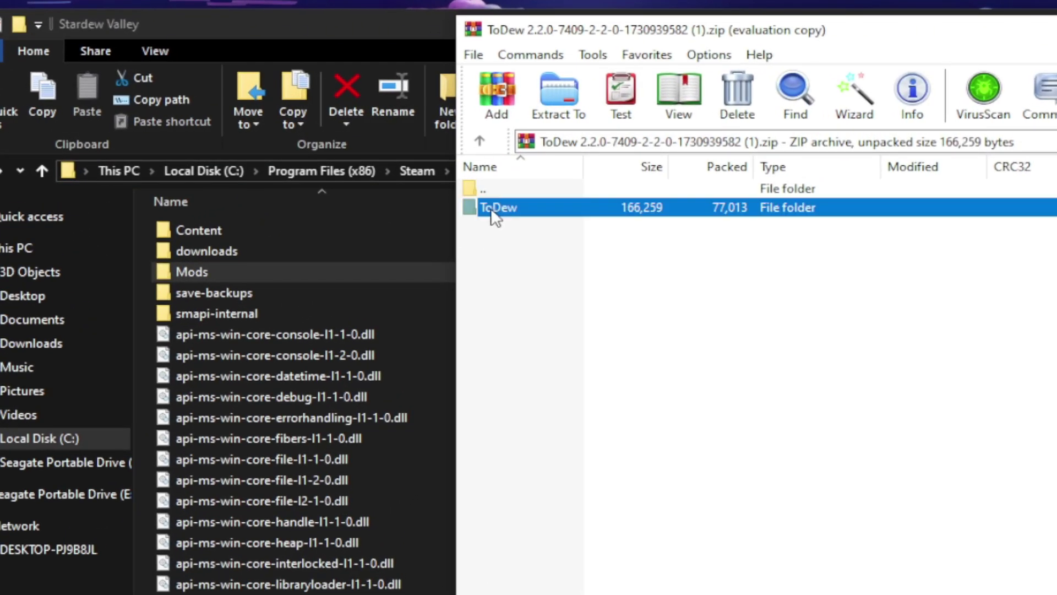
left_click_drag(490, 207, 208, 273)
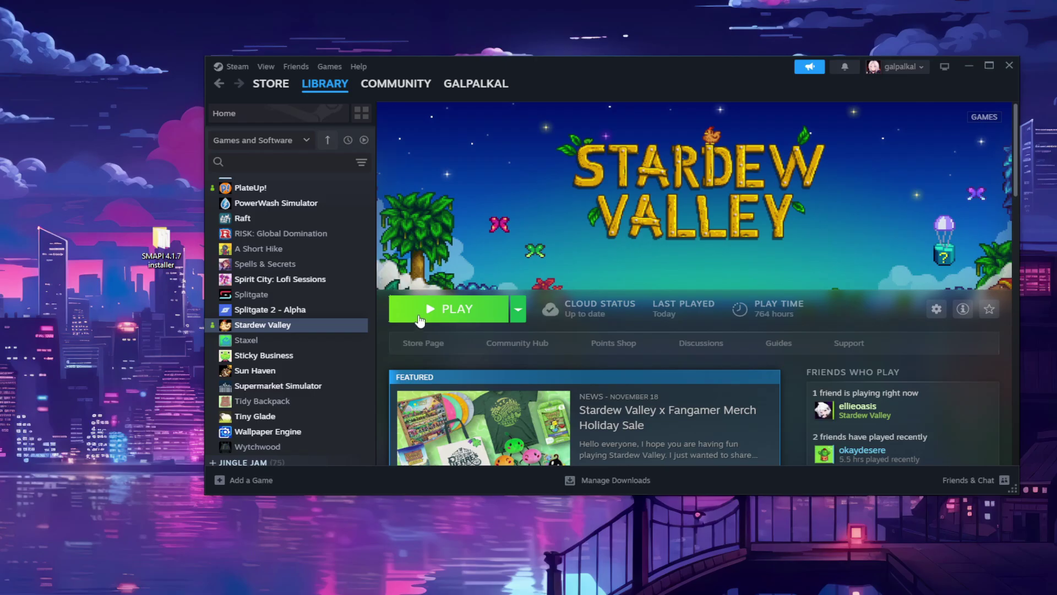
Step: Launch Stardew Valley from Steam and center the SMAPI 4.1.7 console window on screen
left_click(420, 321)
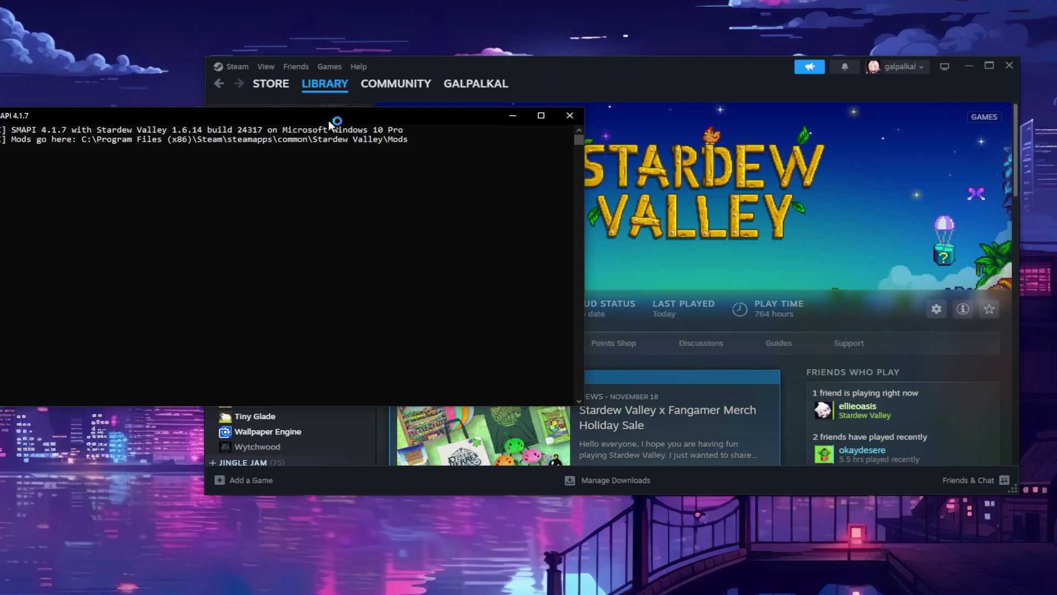
left_click_drag(337, 119, 682, 130)
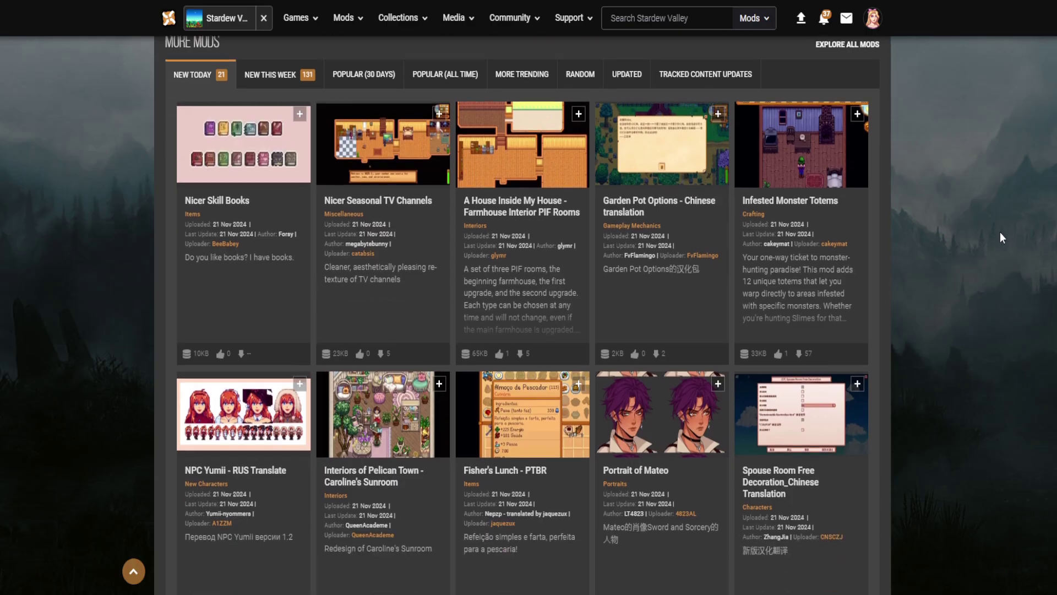
Step: Scroll through the Stardew Valley mod grid, go to the next results page, and keep browsing
scroll(1000, 237, "down", 8)
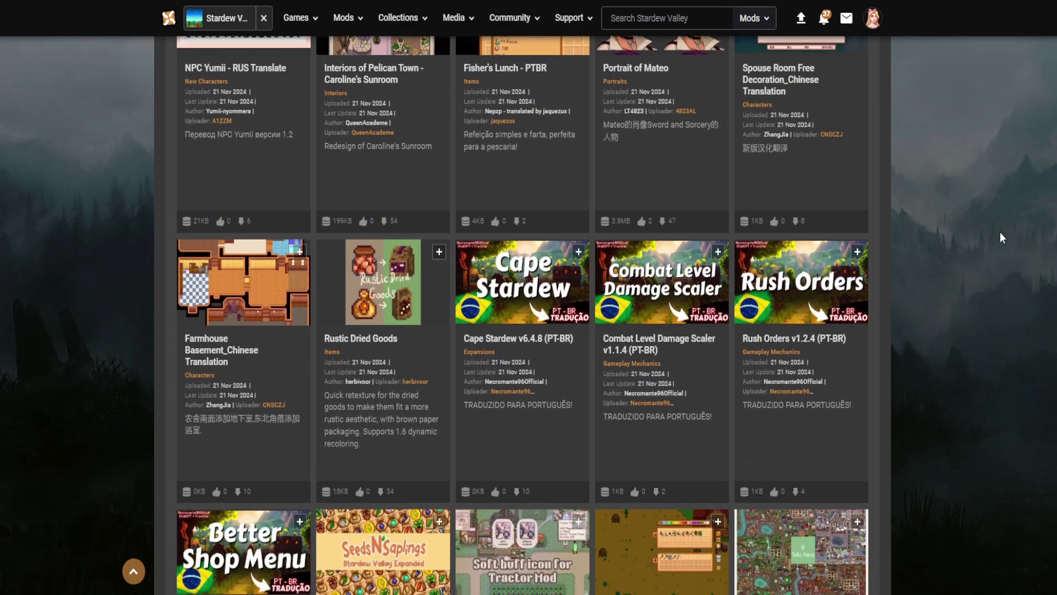
scroll(1000, 232, "down", 4)
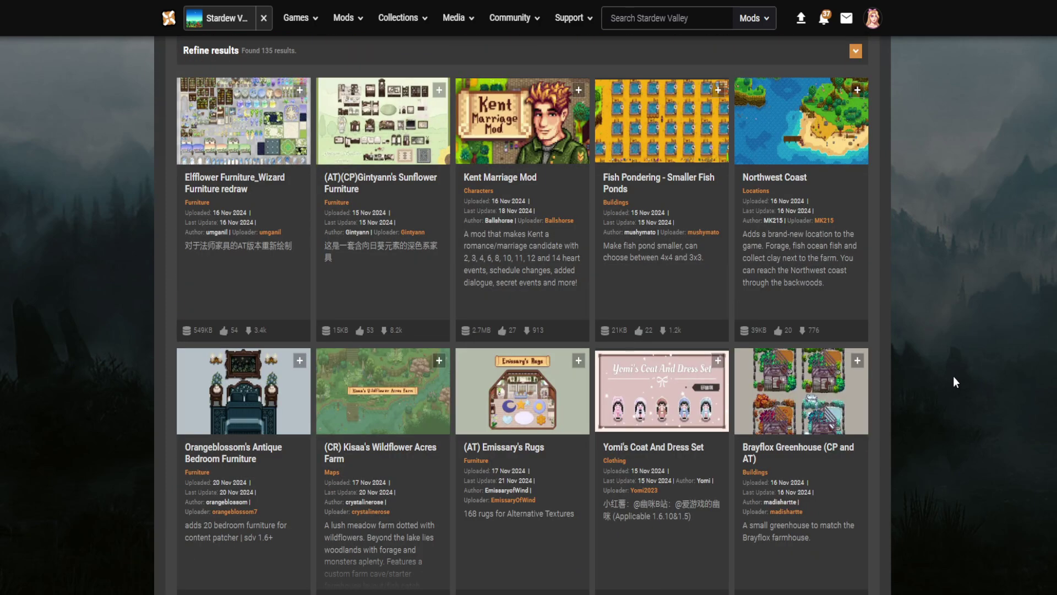
scroll(953, 375, "down", 3)
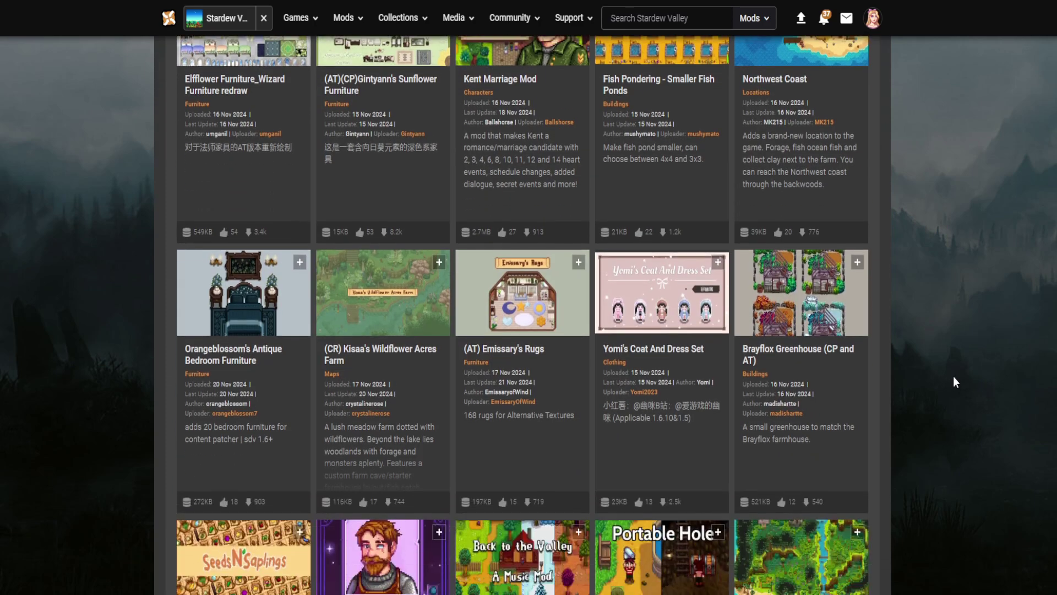
scroll(954, 377, "down", 5)
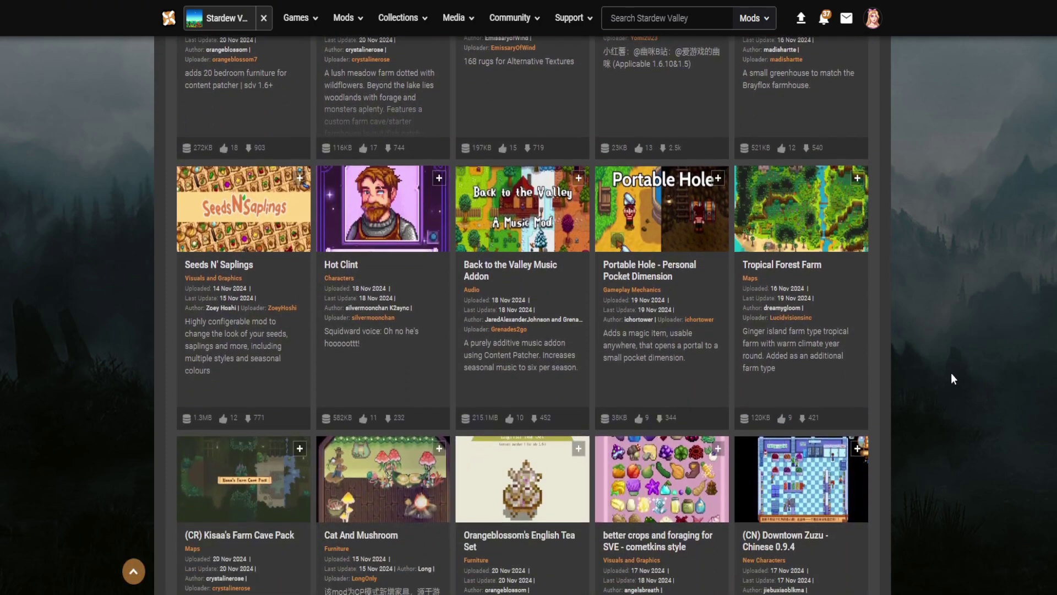
scroll(953, 379, "down", 3)
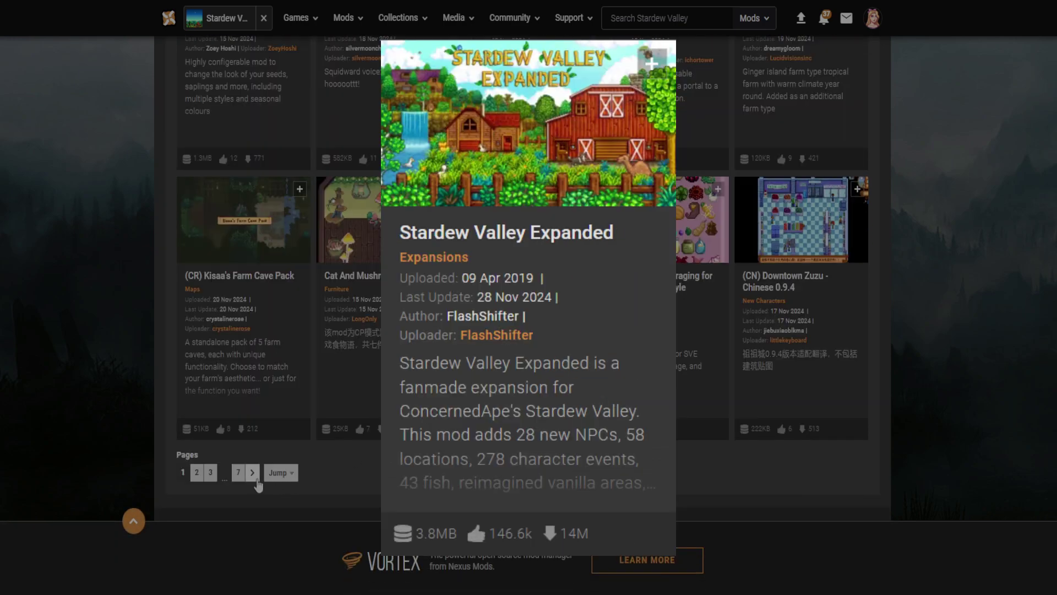
left_click(253, 473)
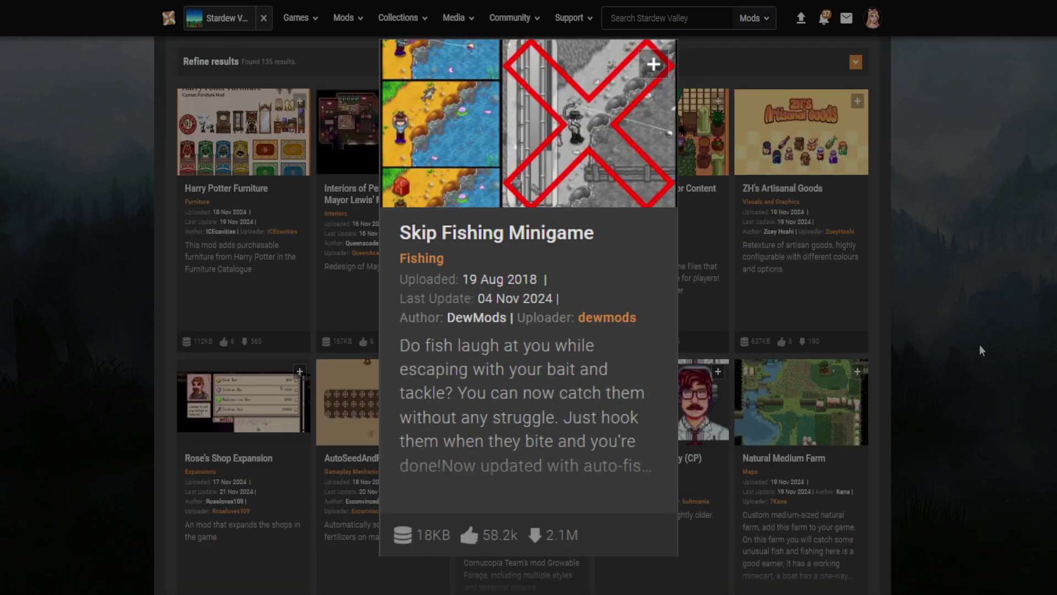
scroll(980, 350, "down", 3)
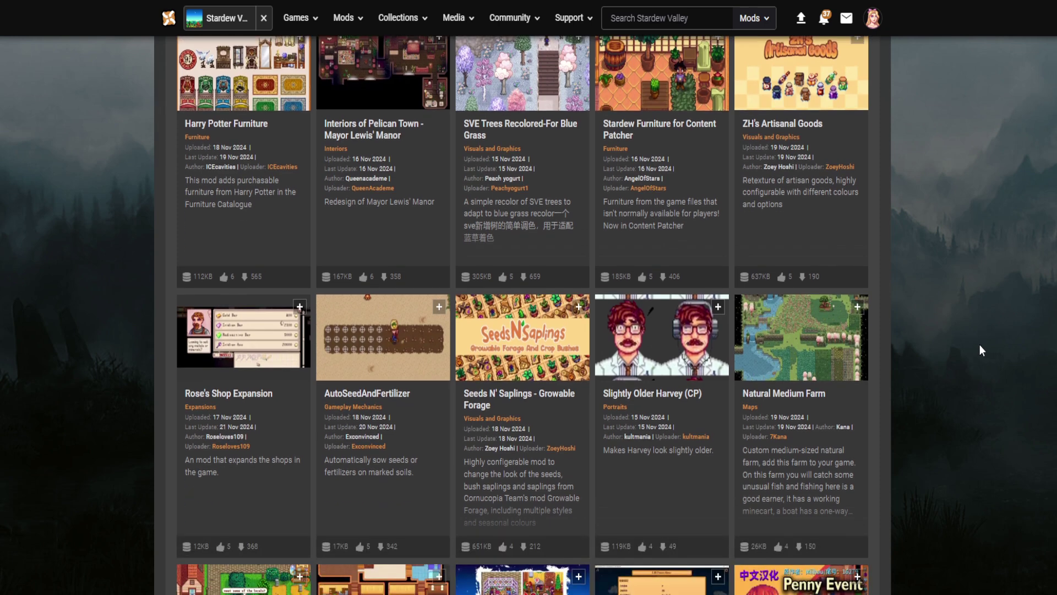
scroll(980, 350, "down", 1)
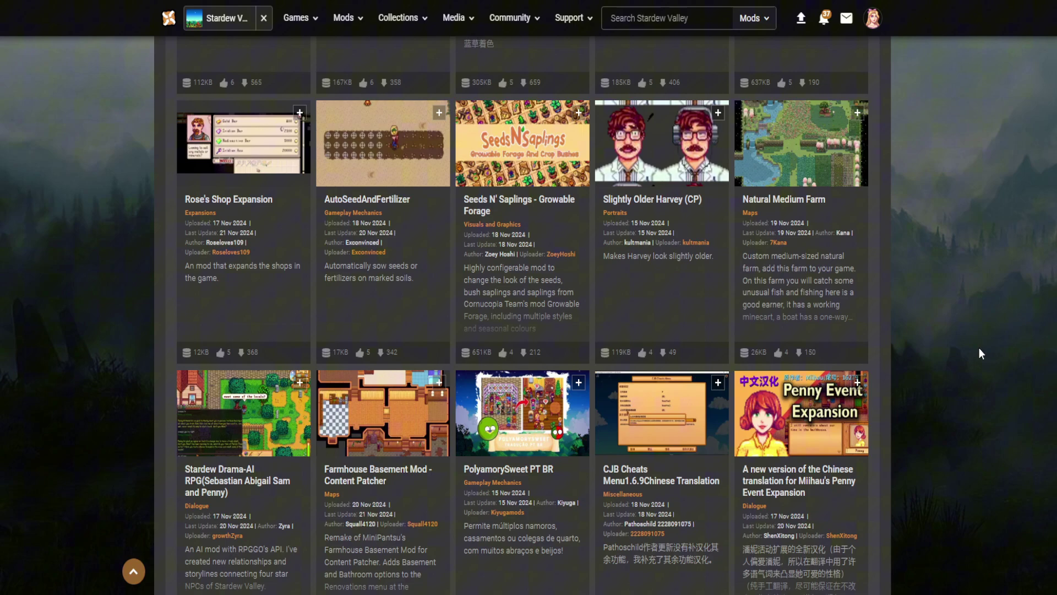
scroll(979, 348, "down", 2)
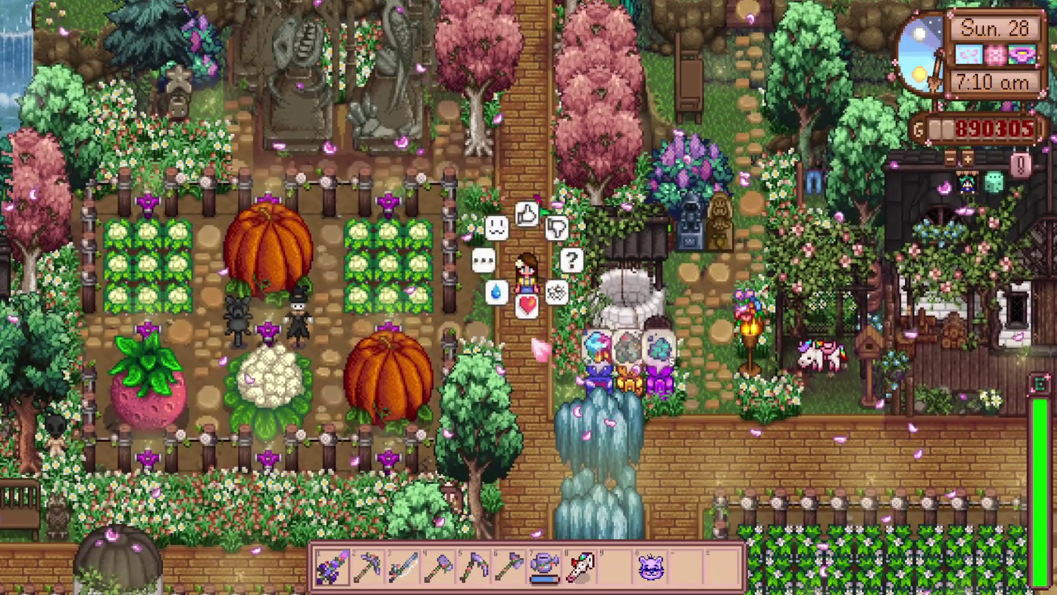
Step: Show a heart emote, then walk the farmer down the brick path and right along the lower road
left_click(537, 344)
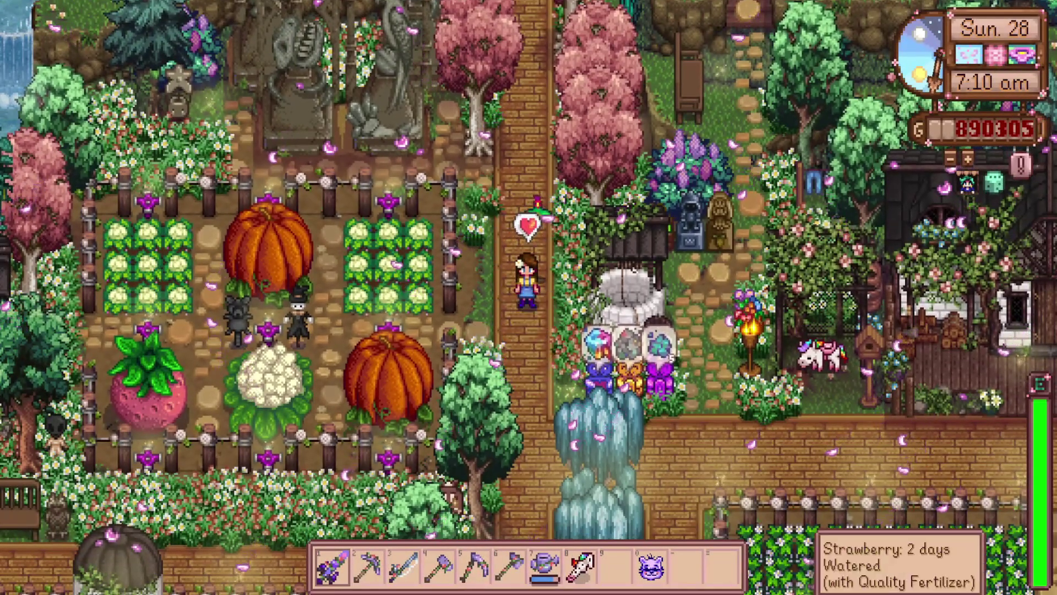
key("s")
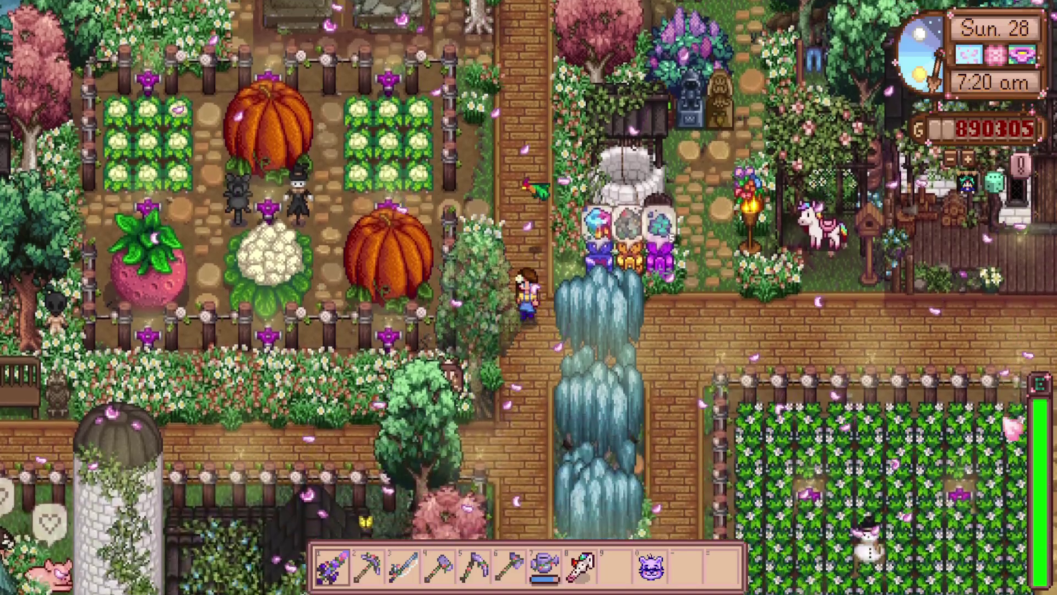
key("d")
key("d")
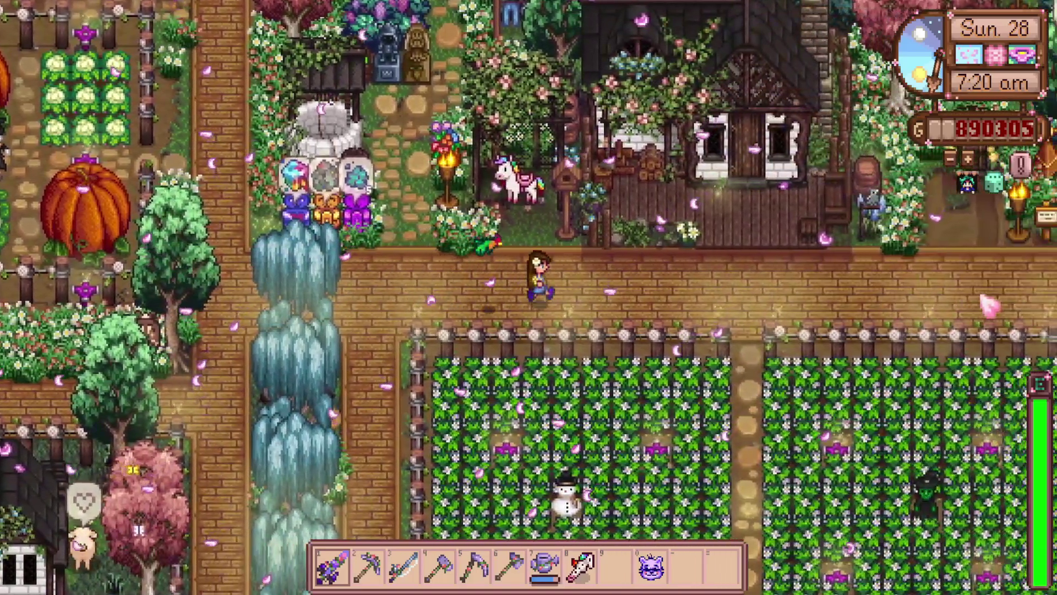
key("d")
Step: Walk the farmer up to the house porch, through the crop field, and out to the right
key("w")
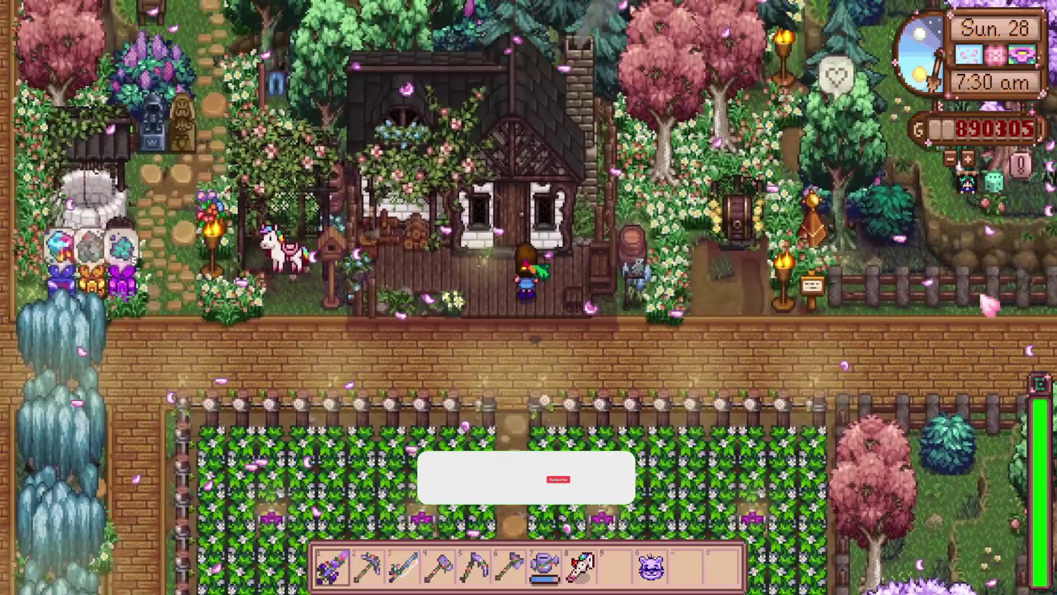
key("s")
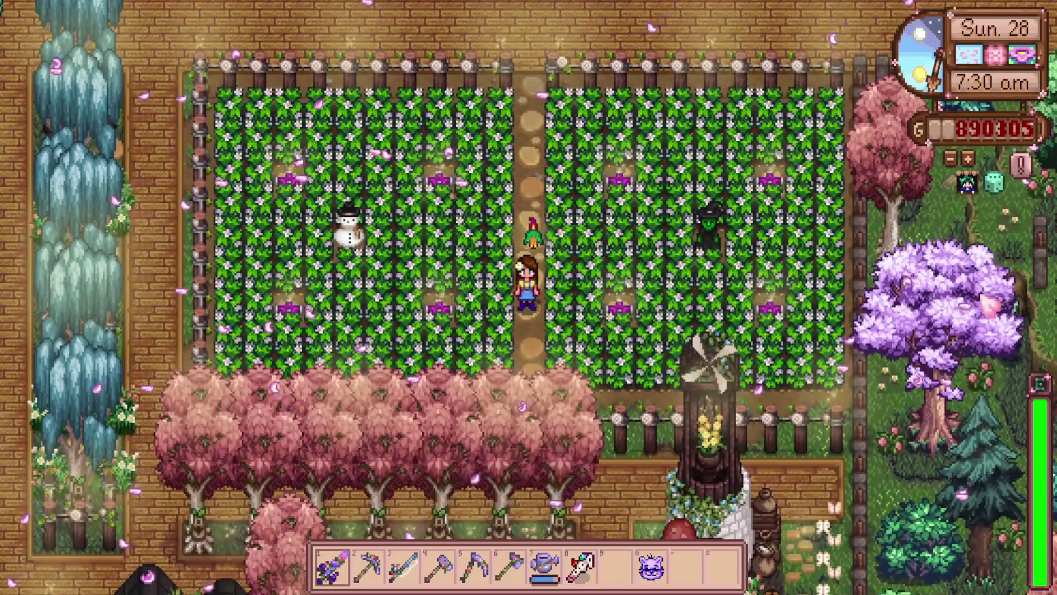
key("w")
key("d")
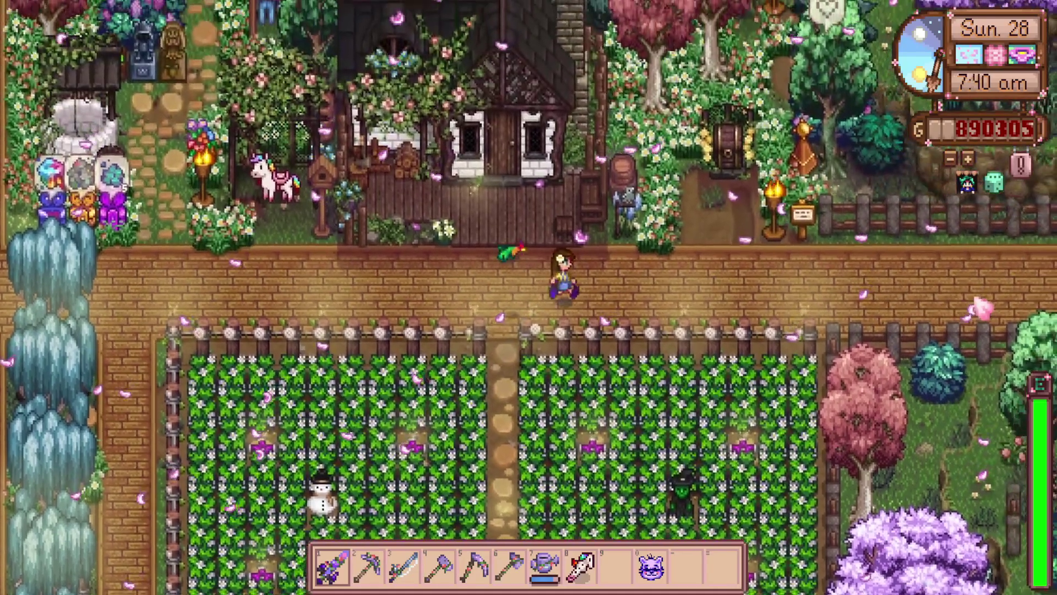